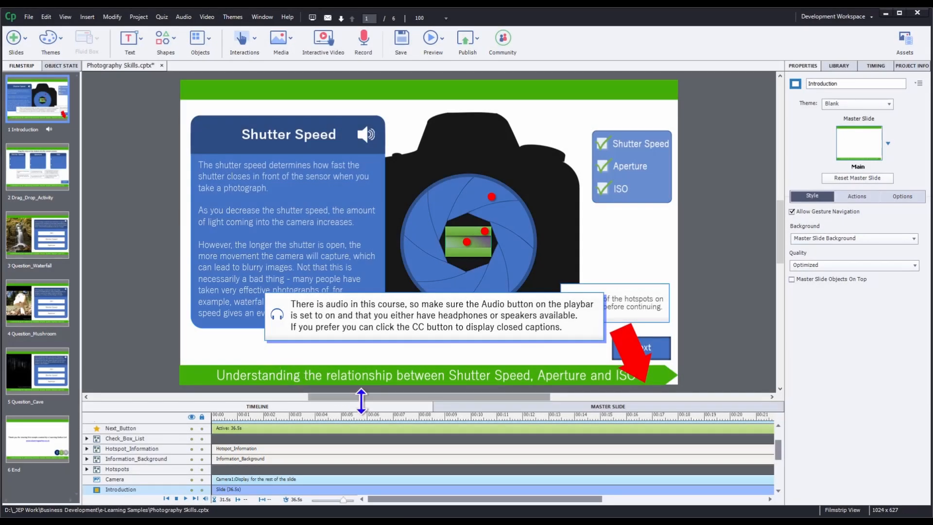
- Enlarge the timeline, expand the Information_Background and Hotspot_Information groups, and inspect the properties of Information_Title and Information_Description
drag(360, 400, 360, 335)
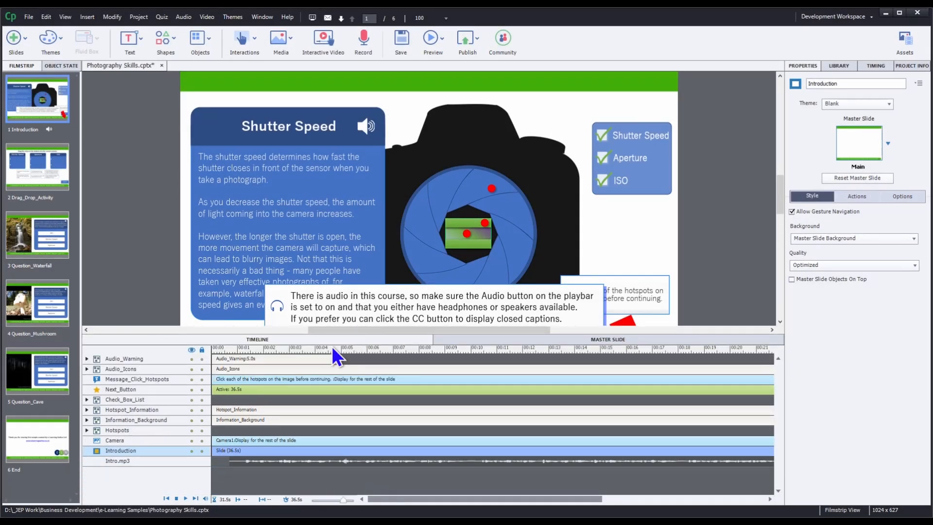
click(87, 420)
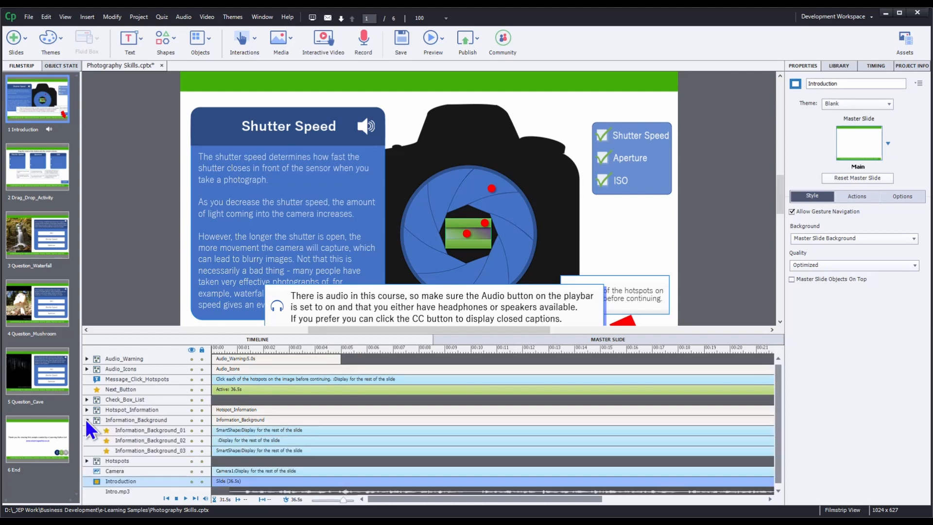
click(86, 409)
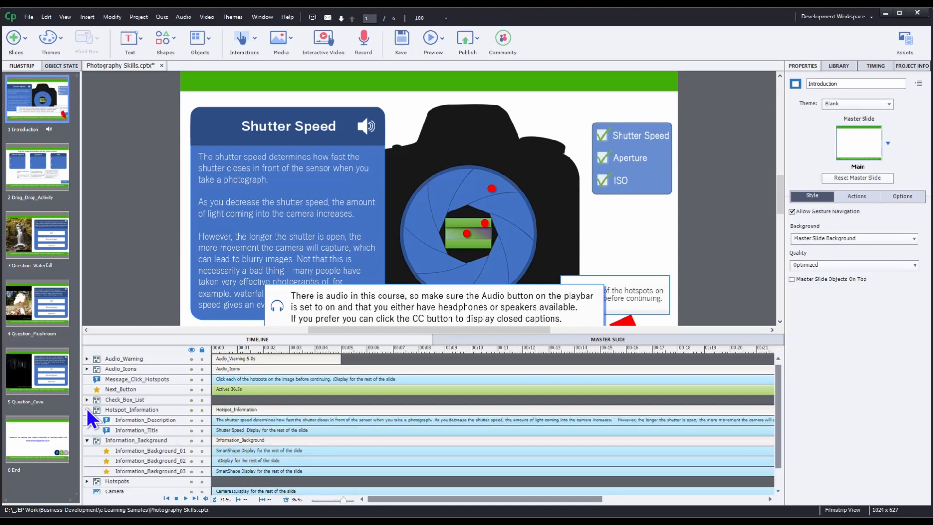
click(120, 428)
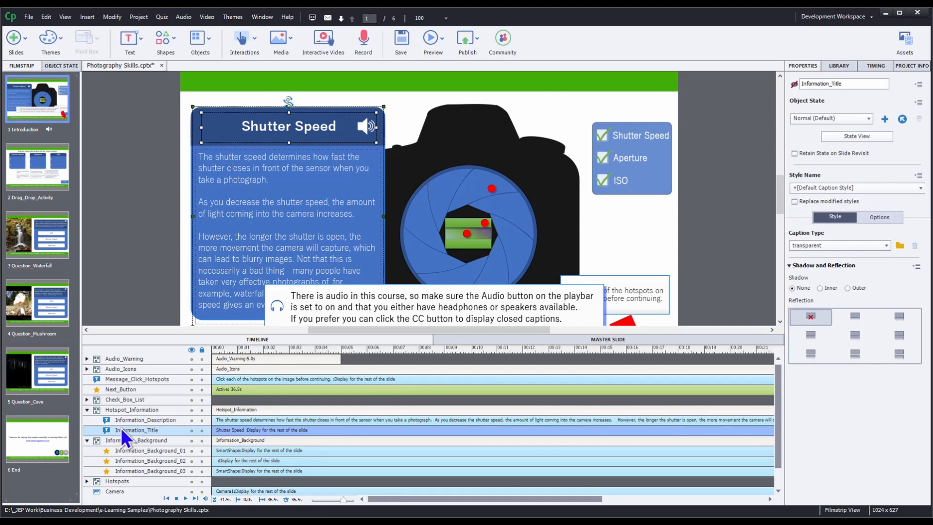
click(122, 420)
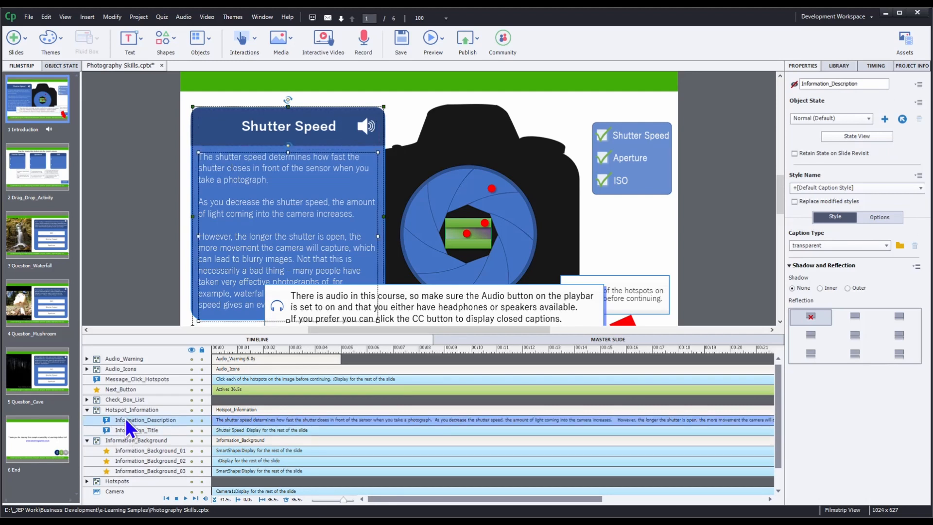
click(795, 85)
- Expand the Hotspots group in the timeline and inspect the actions assigned to Aperture_Hotspot
drag(779, 375, 780, 407)
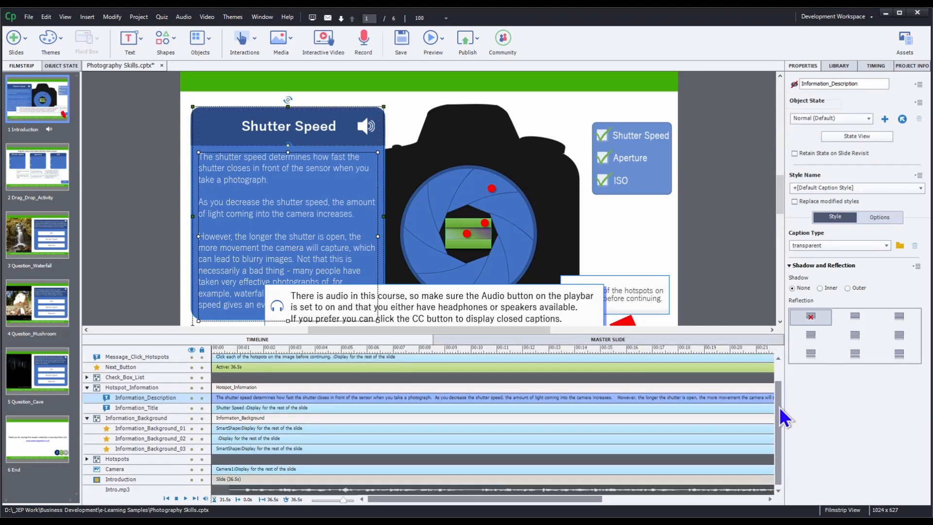
click(87, 459)
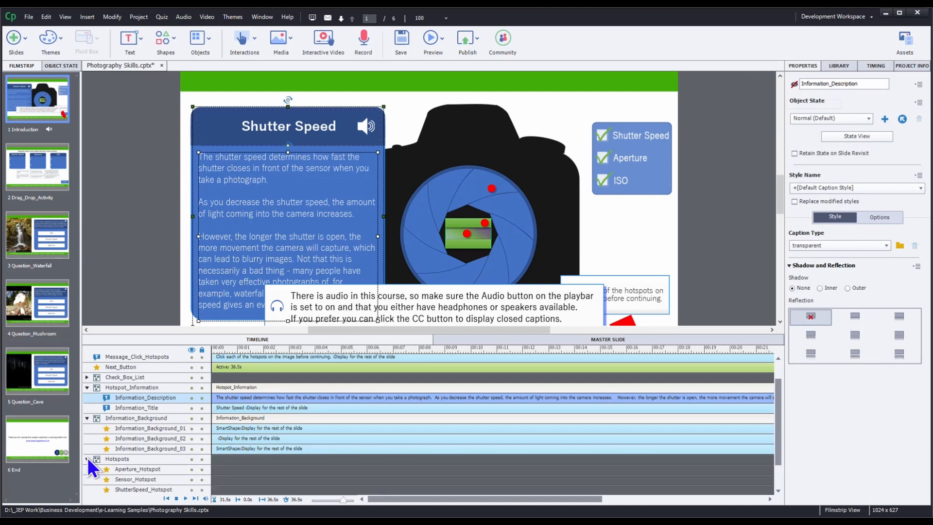
click(117, 468)
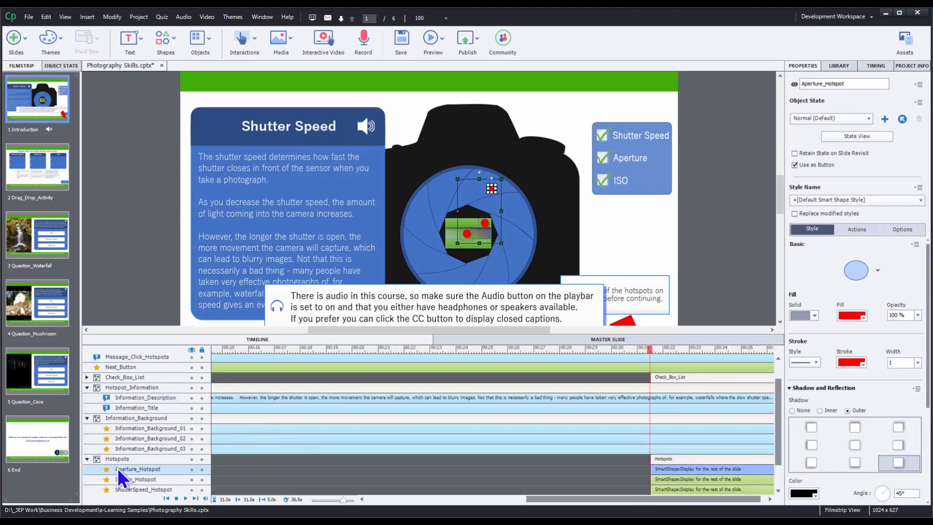
click(857, 230)
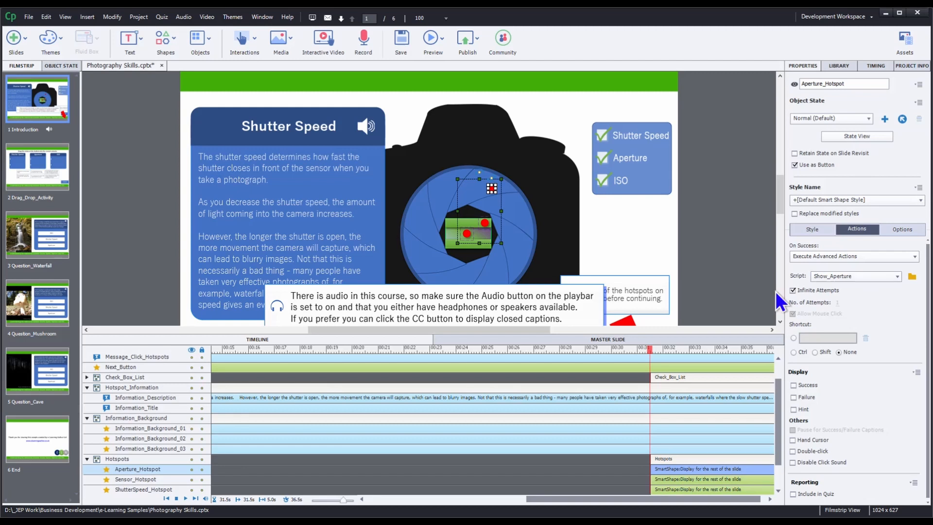
- Preview the Aperture state of the Information_Description caption and return it to the Normal state
click(158, 397)
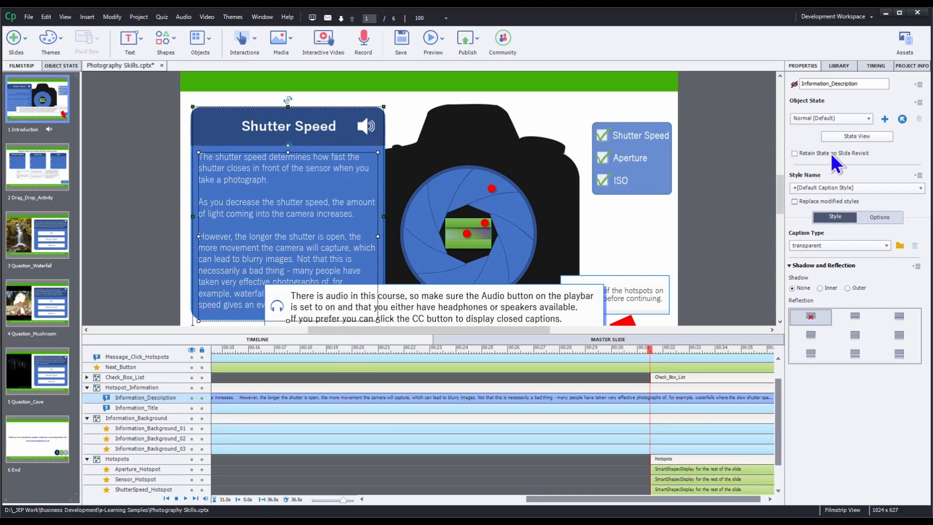
click(869, 119)
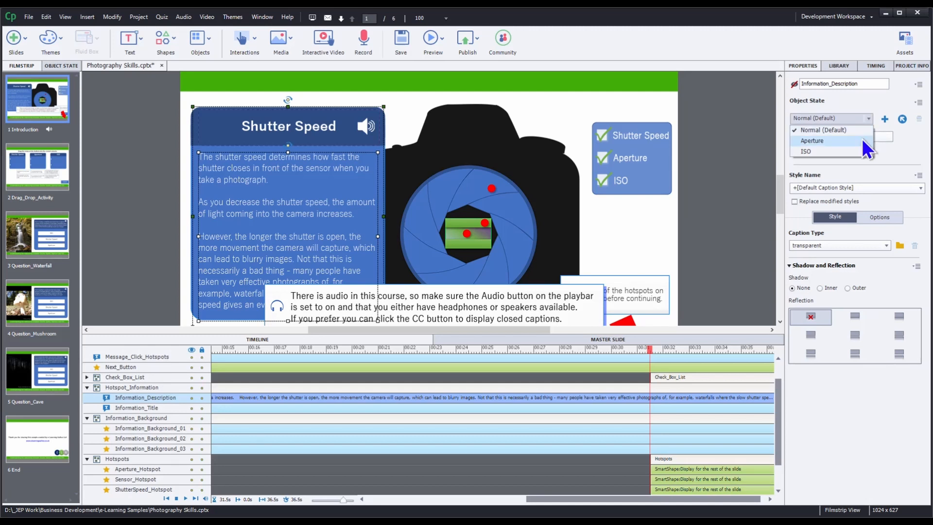
click(862, 140)
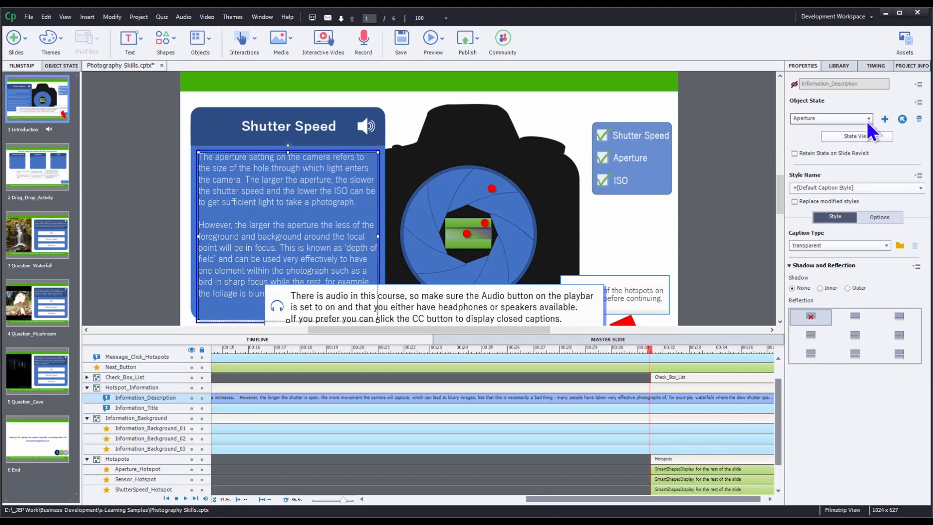
click(868, 118)
click(865, 129)
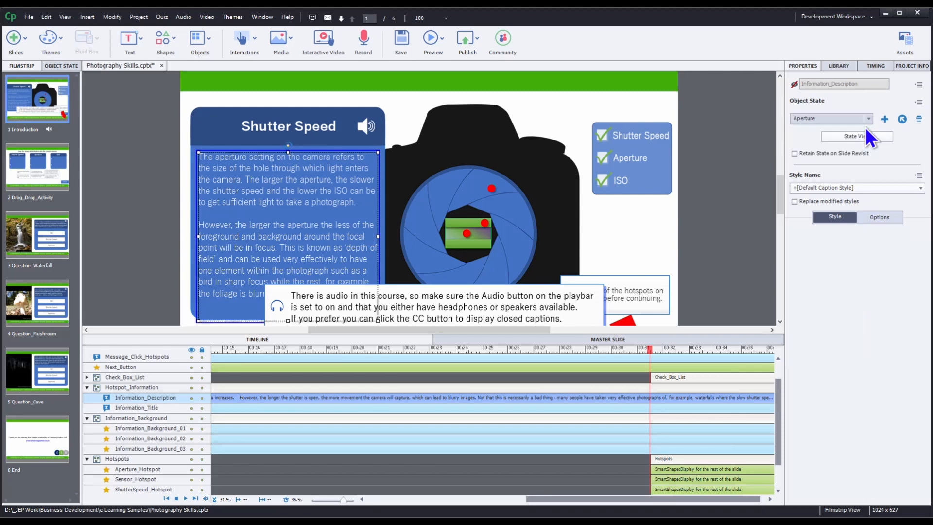
- Preview the Aperture state of the Information_Title caption and return it to the Normal state
click(150, 409)
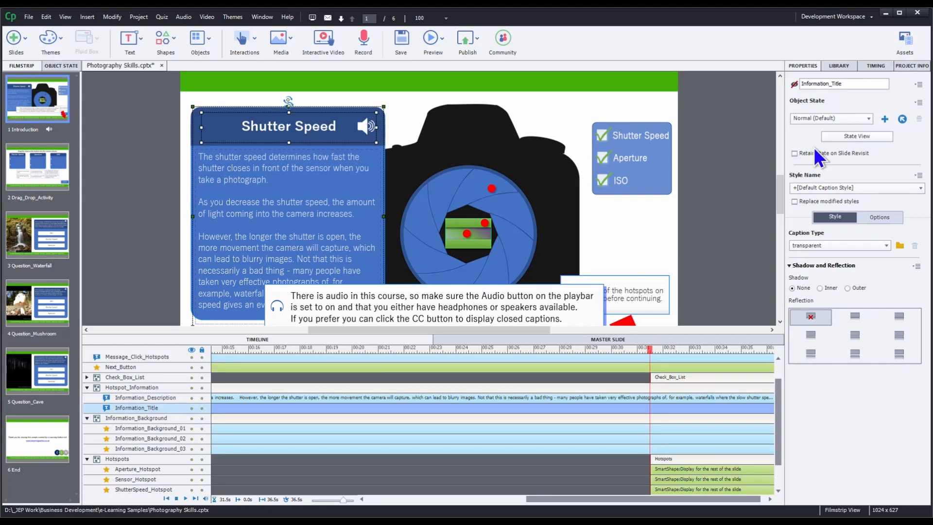
click(869, 119)
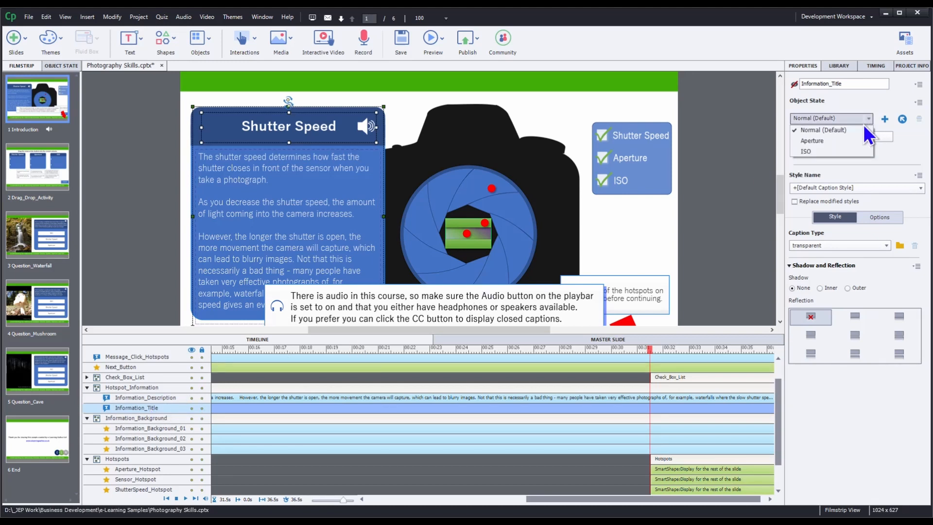
click(856, 139)
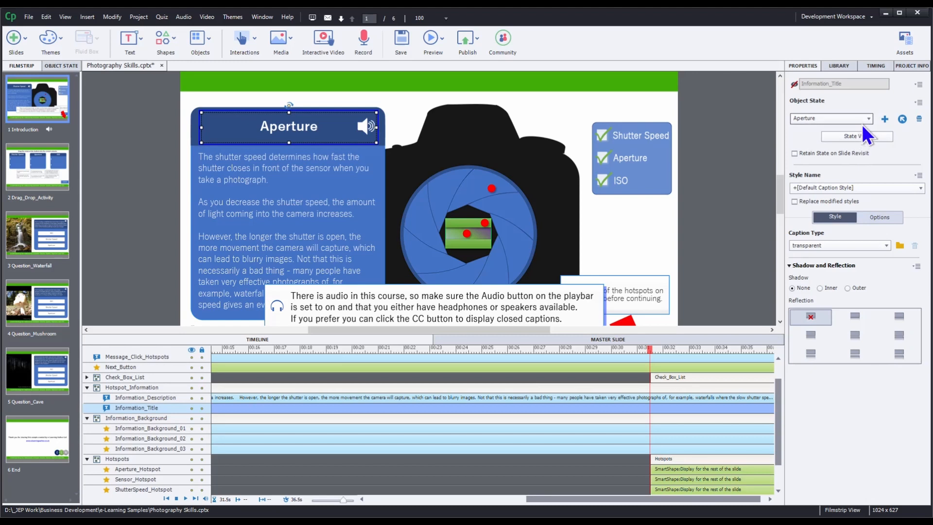
click(866, 118)
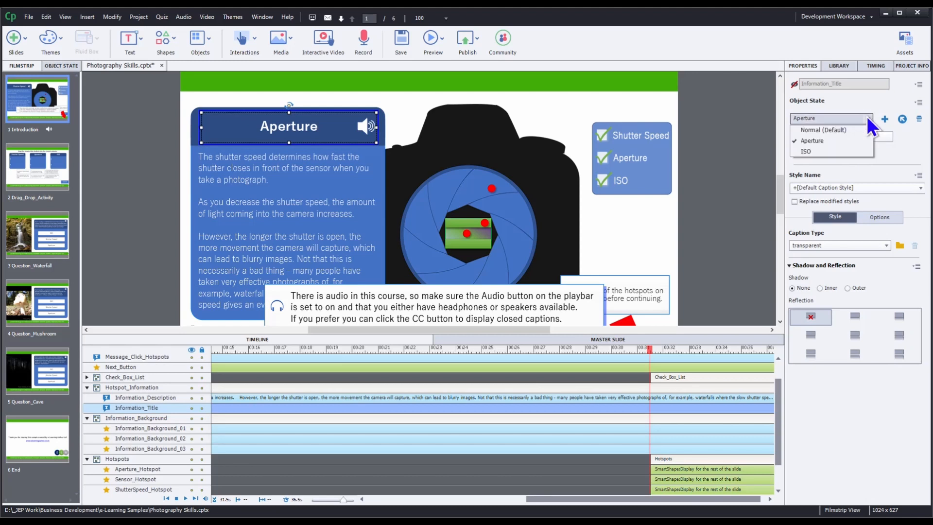
click(859, 127)
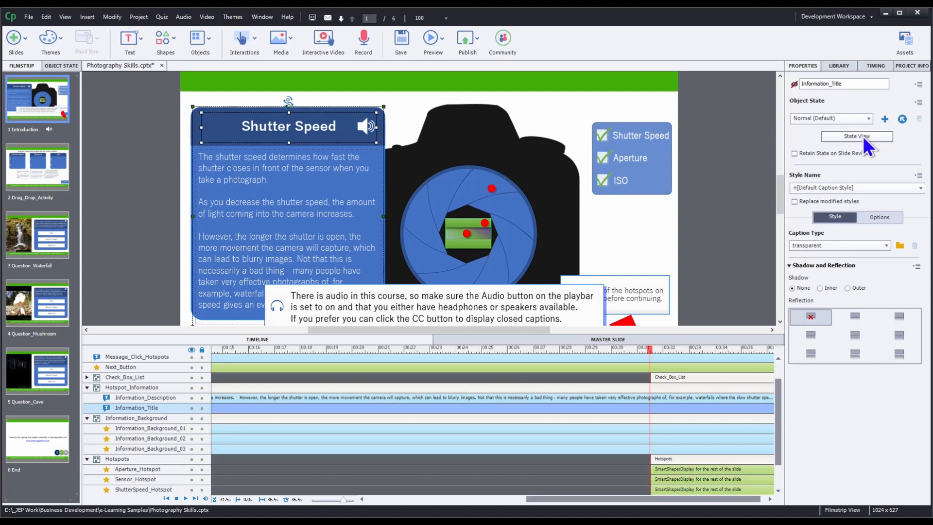
- Open the state view for Information_Title and examine its Aperture and ISO states
click(863, 136)
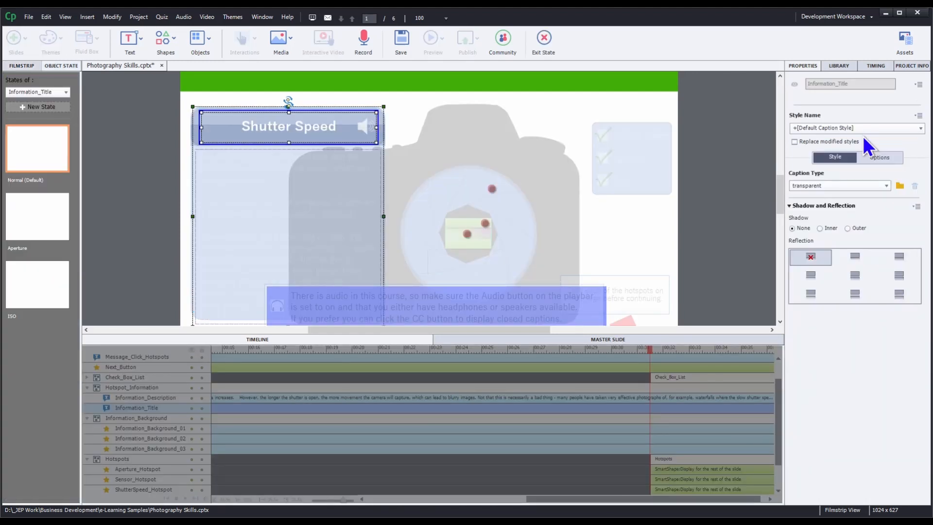
click(66, 94)
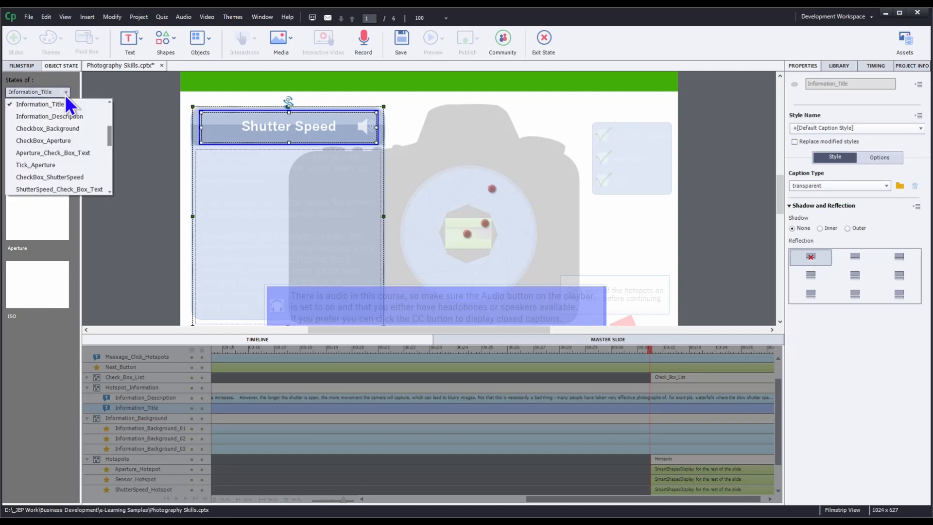
click(71, 104)
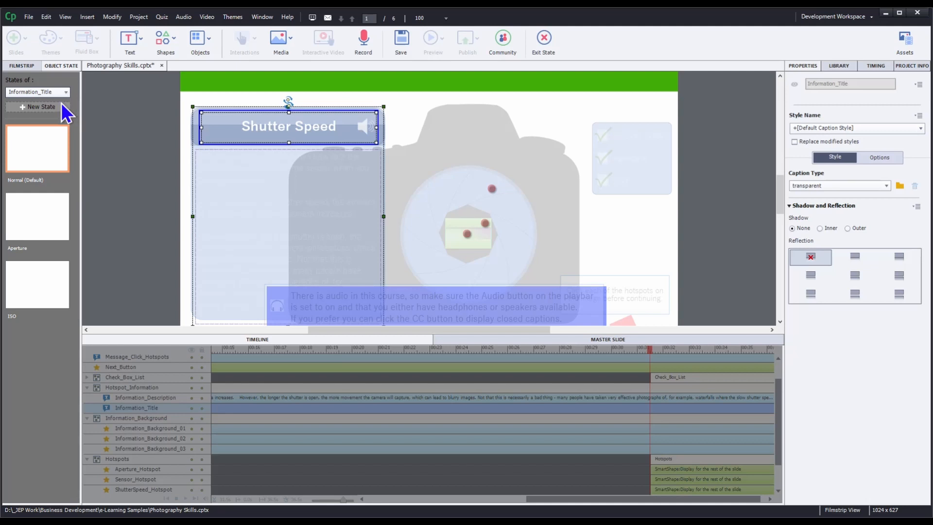
click(40, 214)
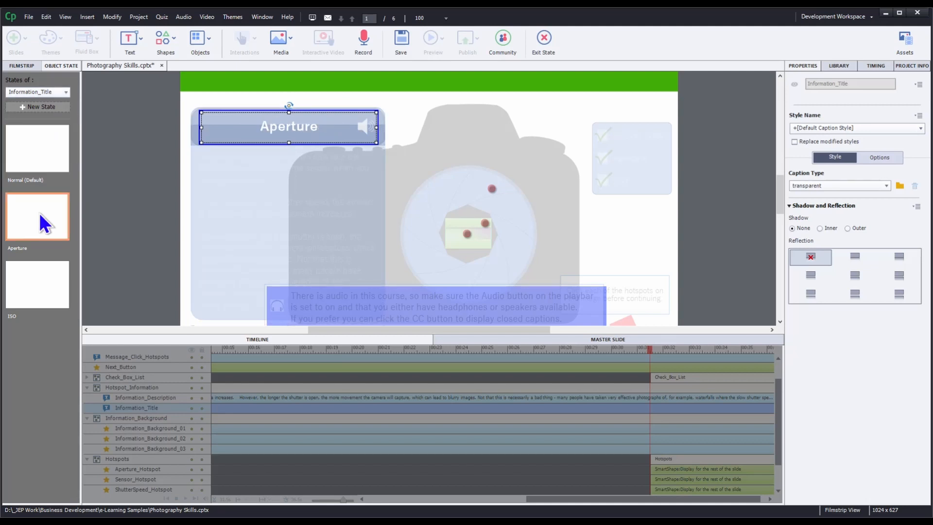
click(37, 283)
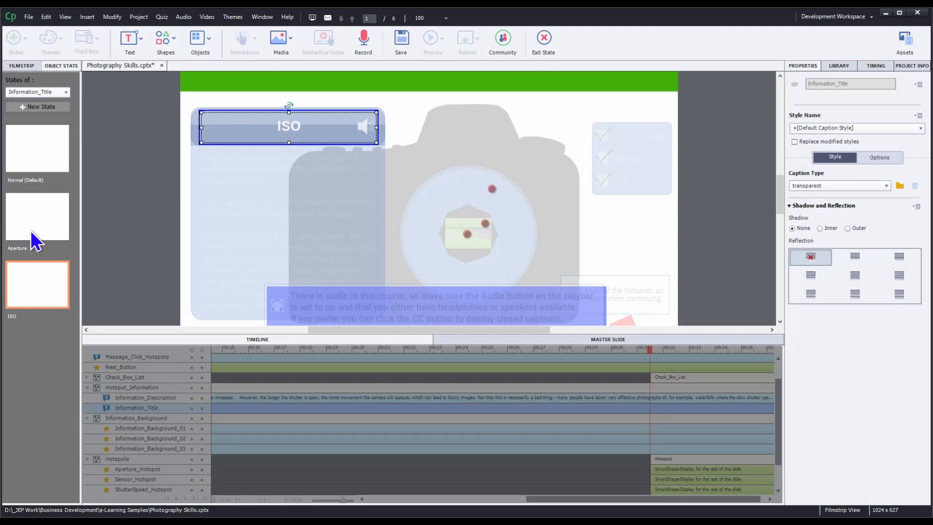
- Add a new state named AdditionalInfo to the Information_Title caption
click(53, 108)
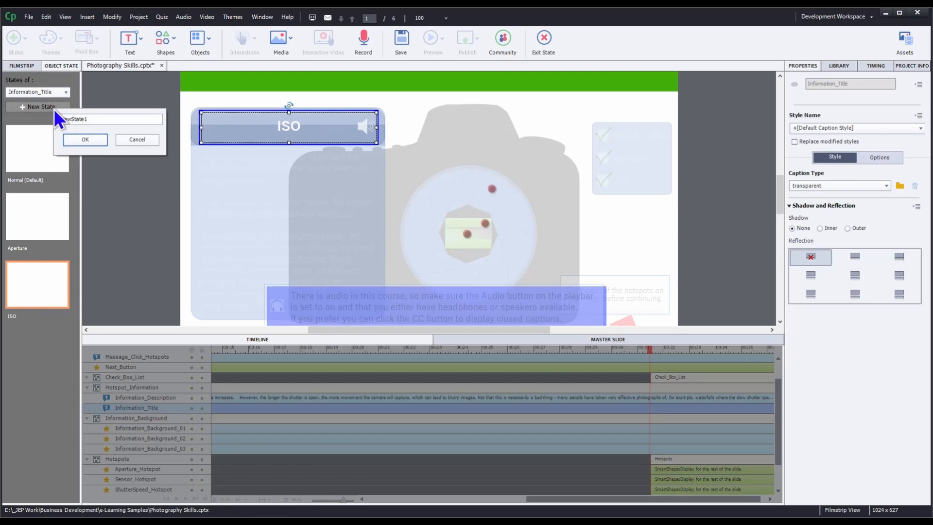
click(92, 118)
drag(92, 118, 54, 120)
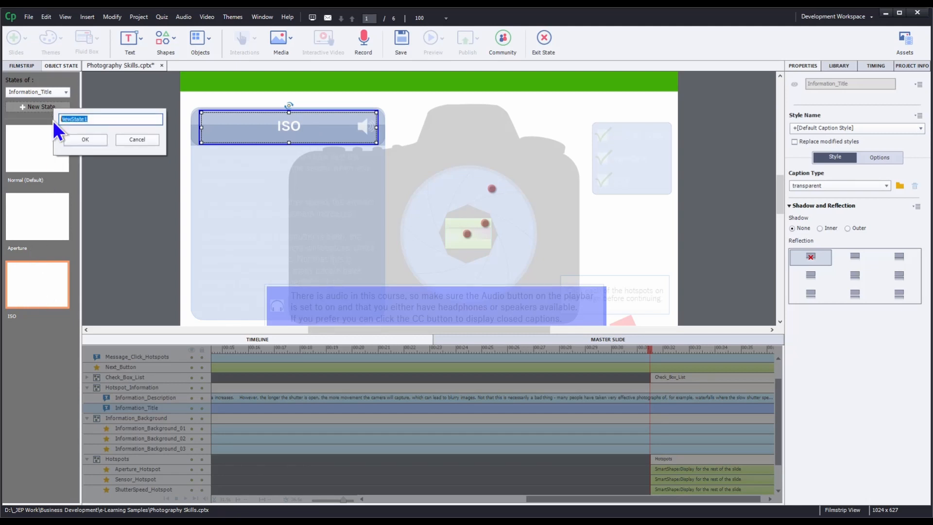
text(AdditionalInfo)
click(84, 140)
- Replace the title text in the AdditionalInfo state with "Additional Info" and exit the state view
drag(242, 128, 358, 129)
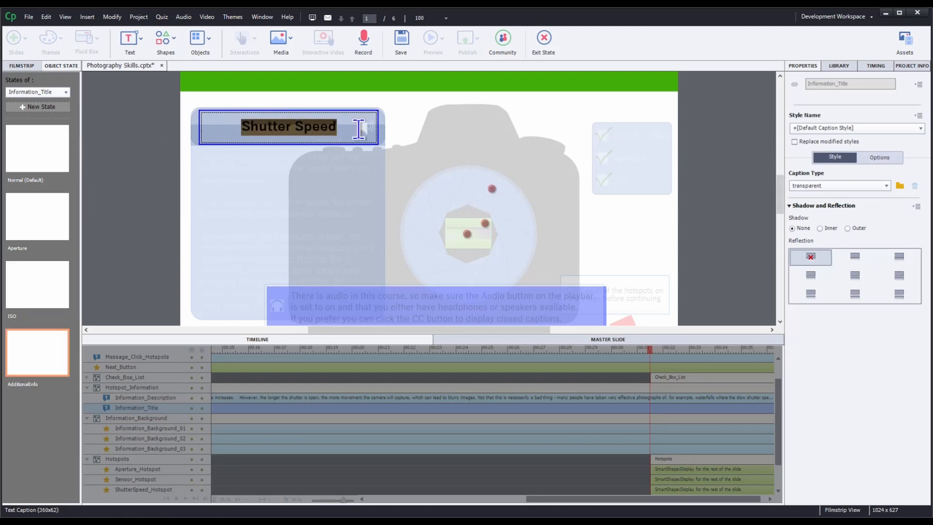
text(Additional Info)
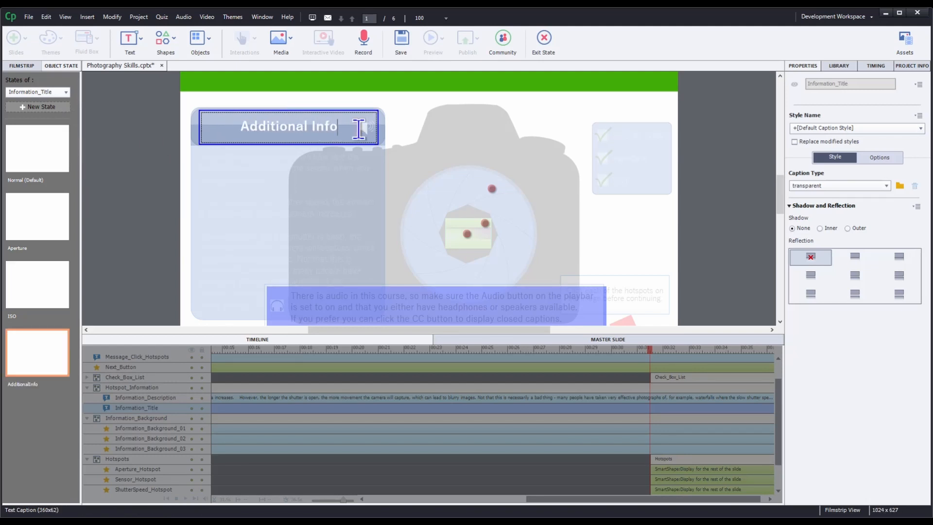
right_click(33, 348)
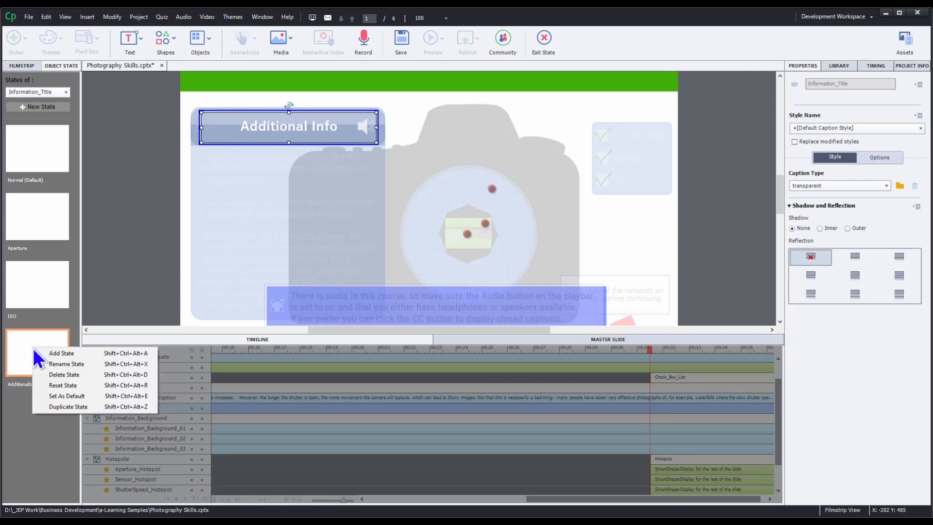
key(Escape)
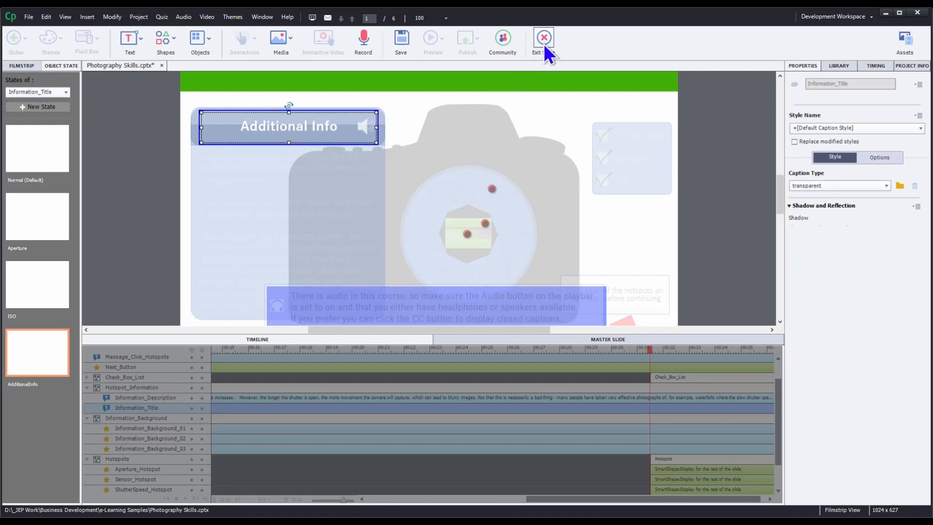
click(543, 43)
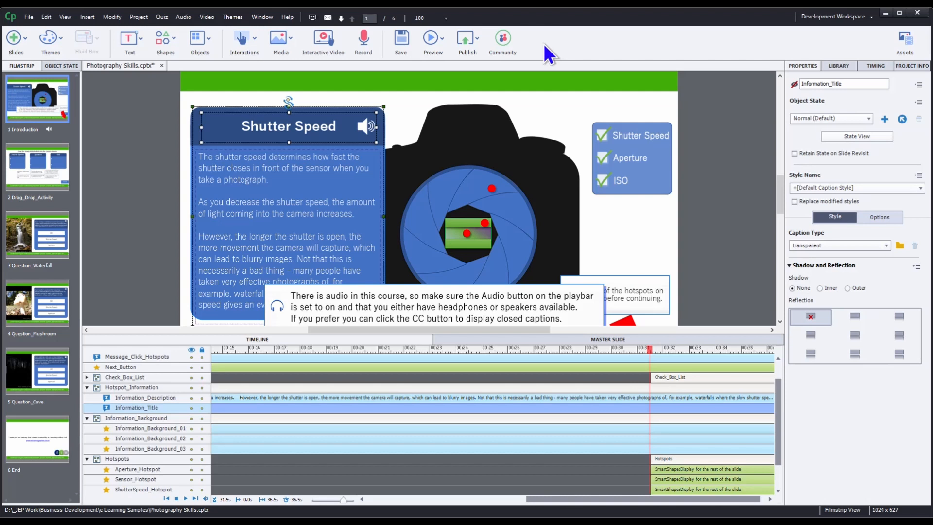
- Insert a button on the Introduction slide and place it in the white area above the checklist, beside the camera's top
click(252, 42)
click(255, 63)
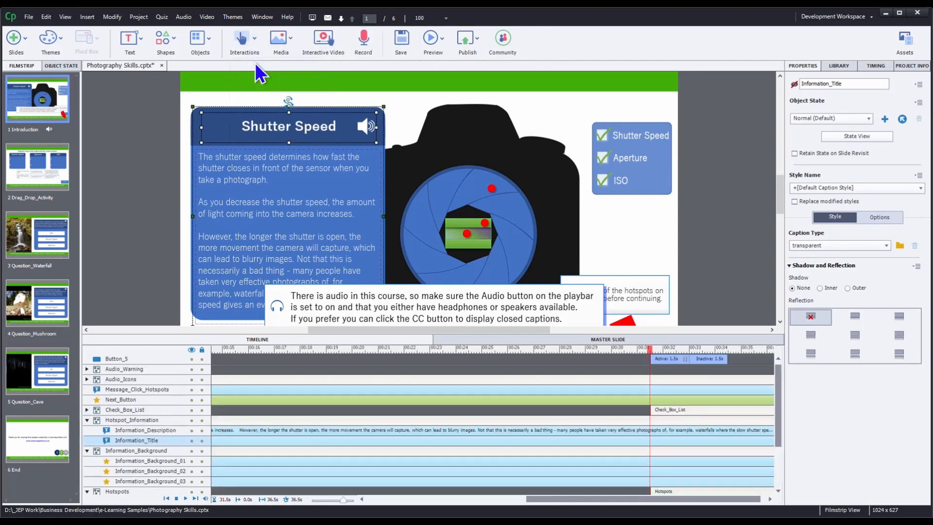
drag(438, 217, 561, 107)
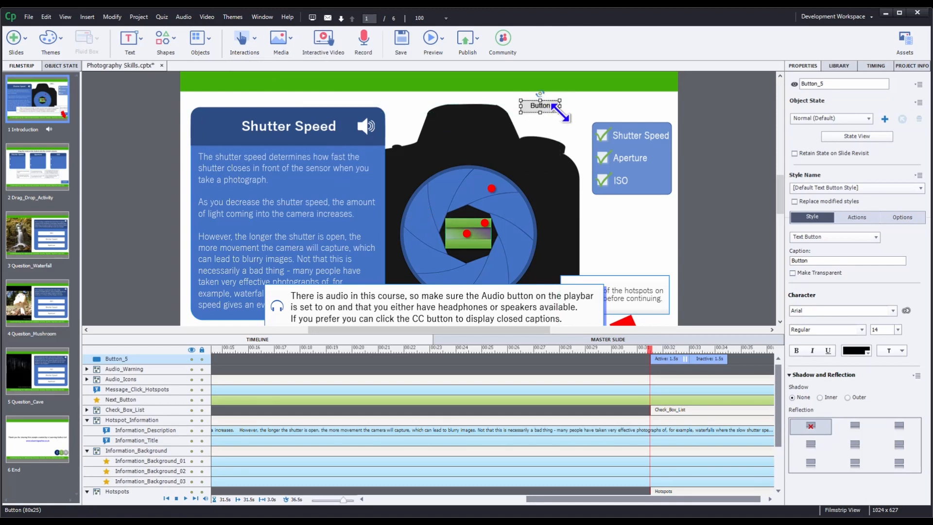
- Name the new button AdditionalInfo, set its caption to "Additional Info", and make it not visible in output
click(845, 84)
text(AdditionalInfo)
key(Return)
double_click(821, 261)
text(Additional Info)
key(Return)
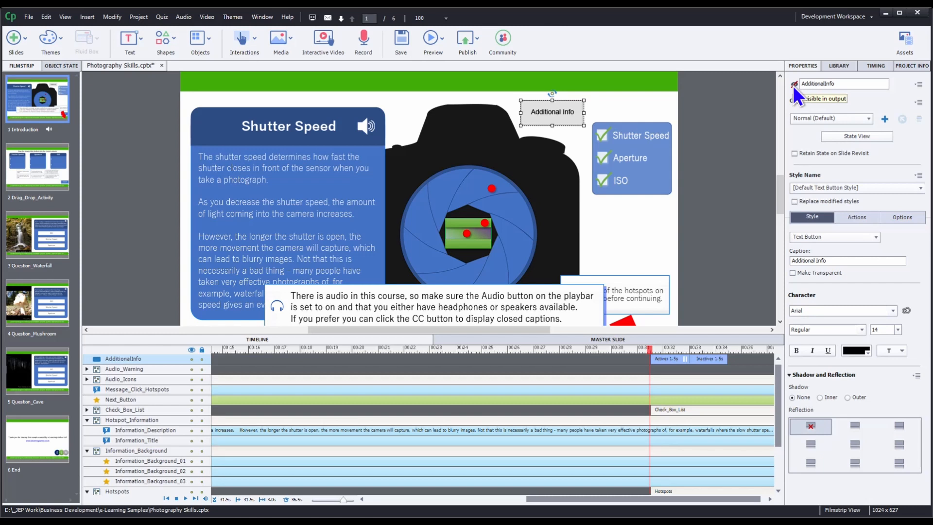
- Set the AdditionalInfo button's timing to display for the rest of the slide
click(875, 66)
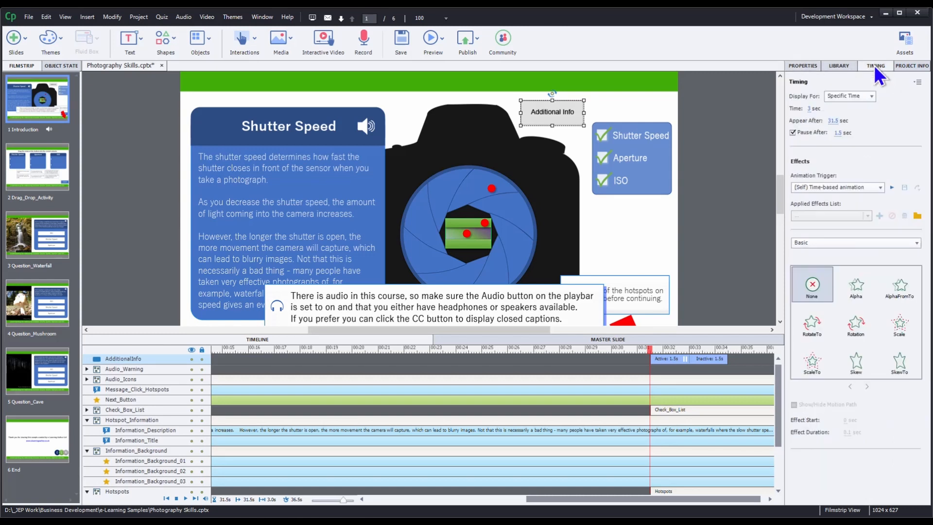
click(869, 94)
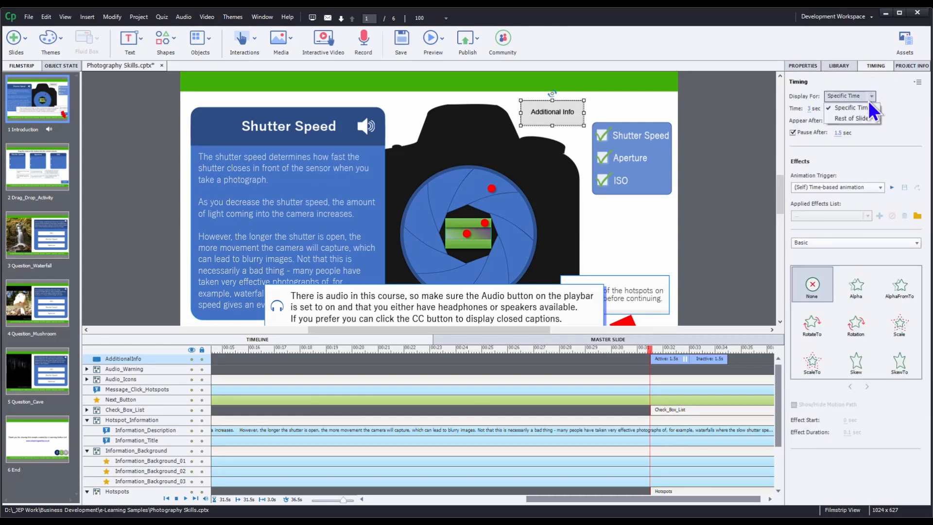
click(865, 118)
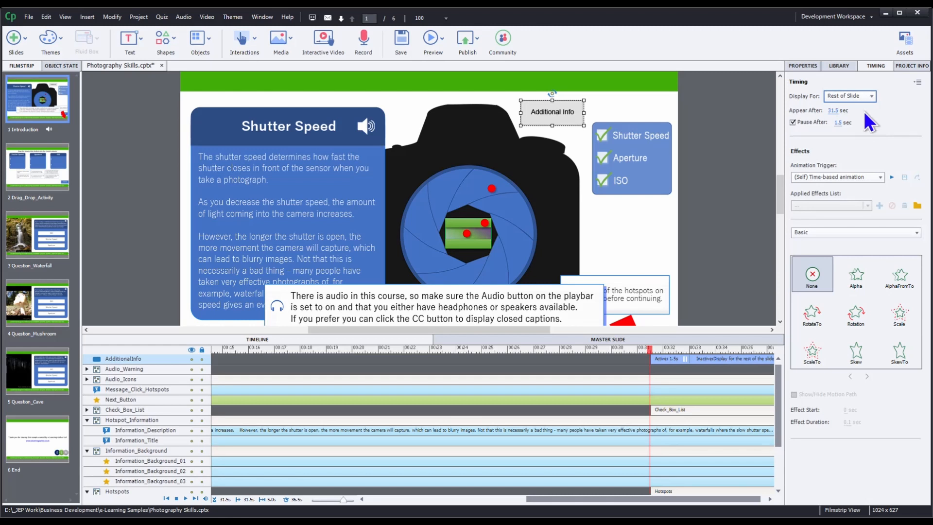
- Set the button's success action to change the state of Information_Title to AdditionalInfo, with Continue Playing the Project turned off
click(809, 67)
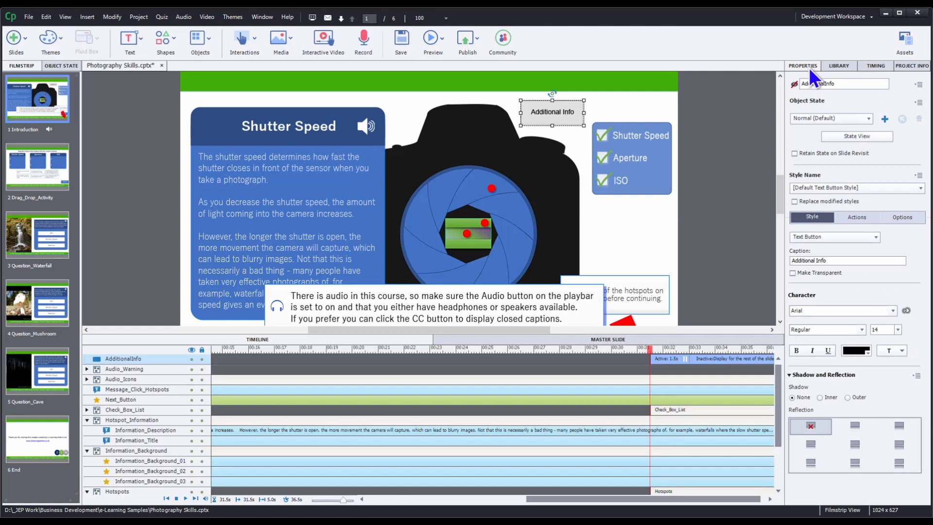
click(856, 214)
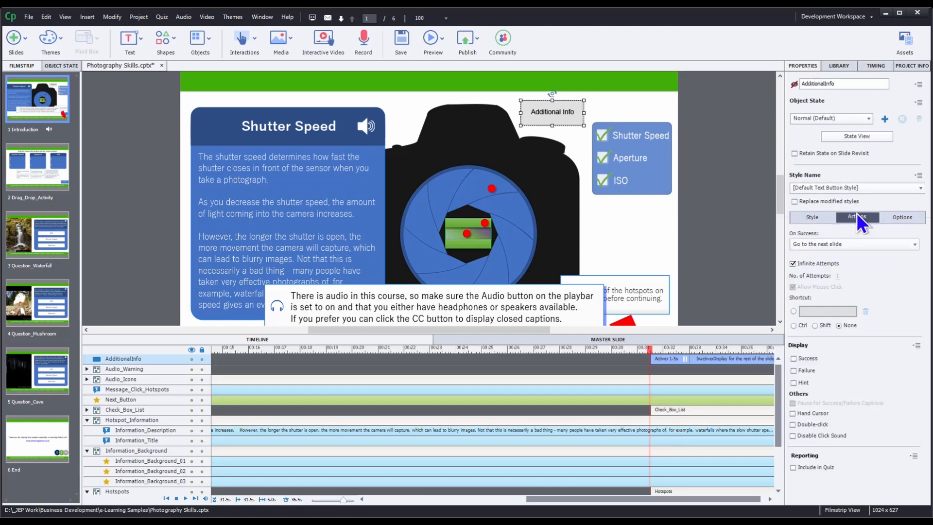
click(869, 243)
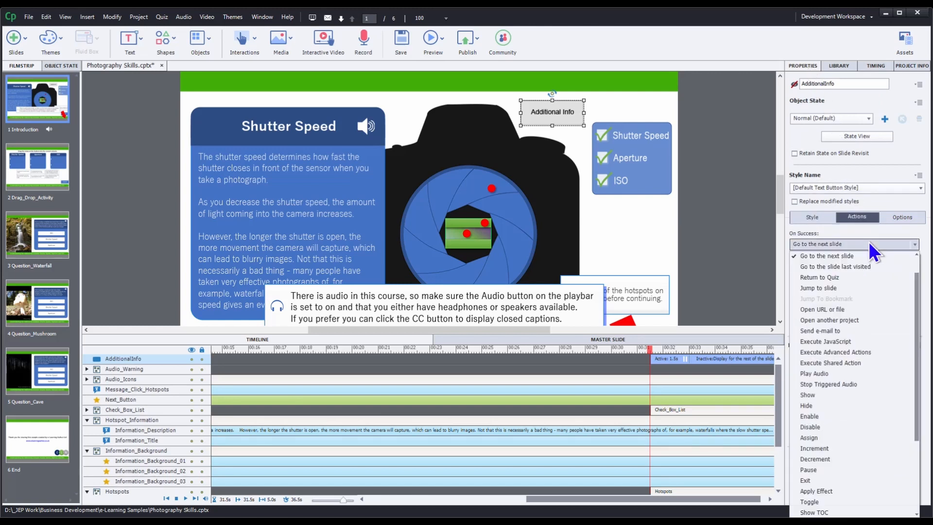
drag(916, 288, 919, 371)
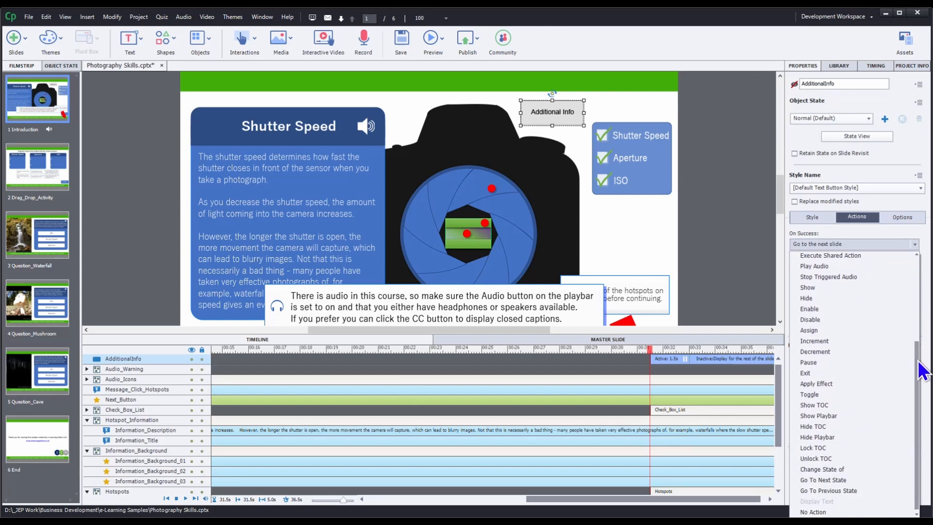
click(860, 467)
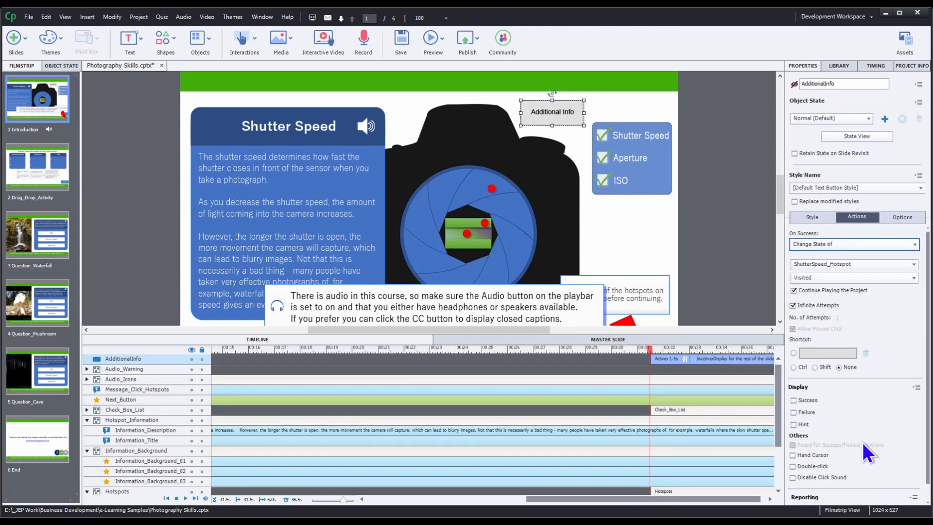
click(874, 263)
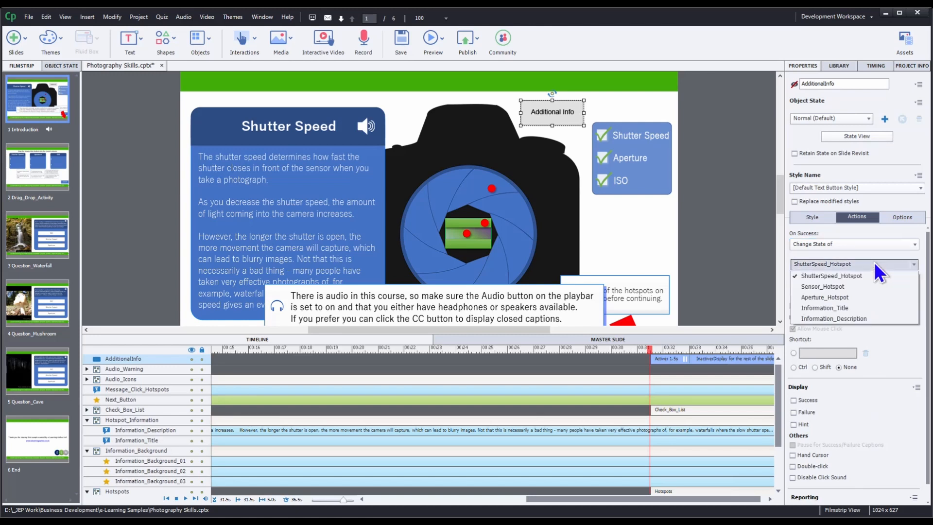
click(874, 307)
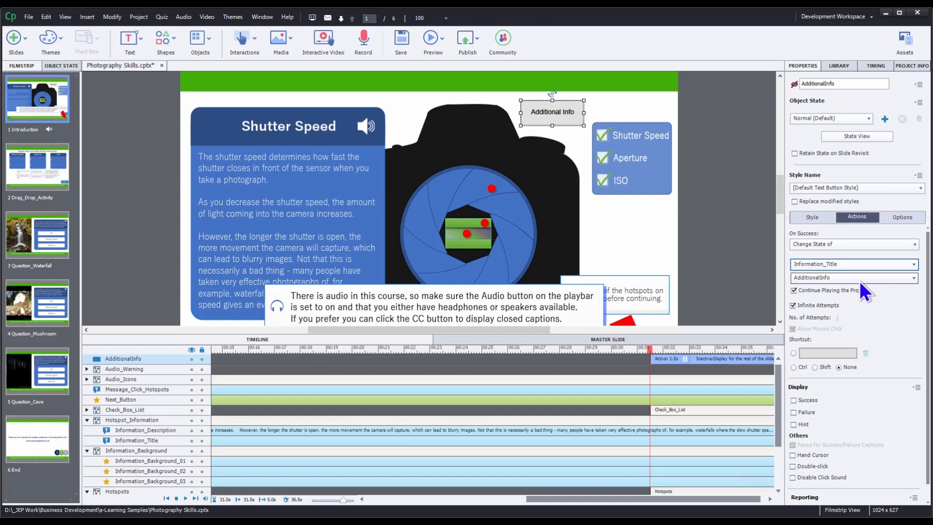
click(794, 291)
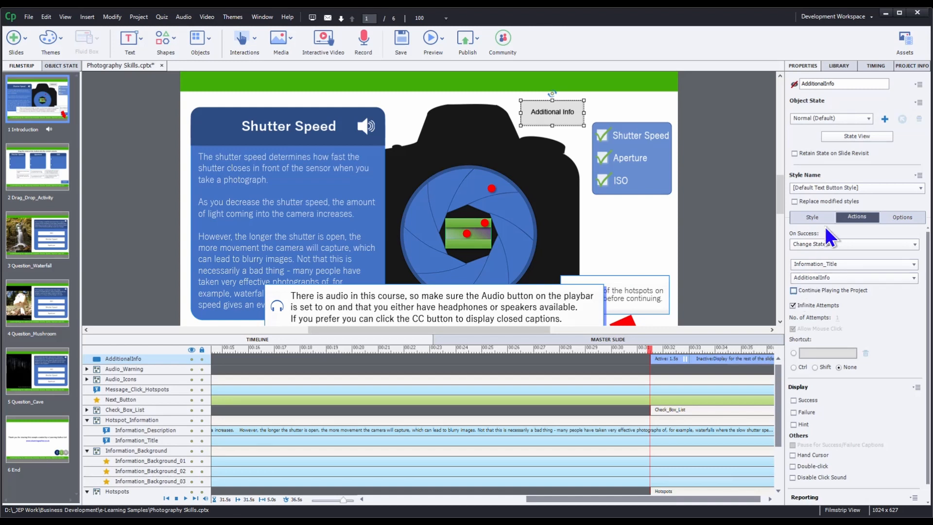
- Examine the AdditionalInfo button's built-in states in the state view and exit it
click(852, 136)
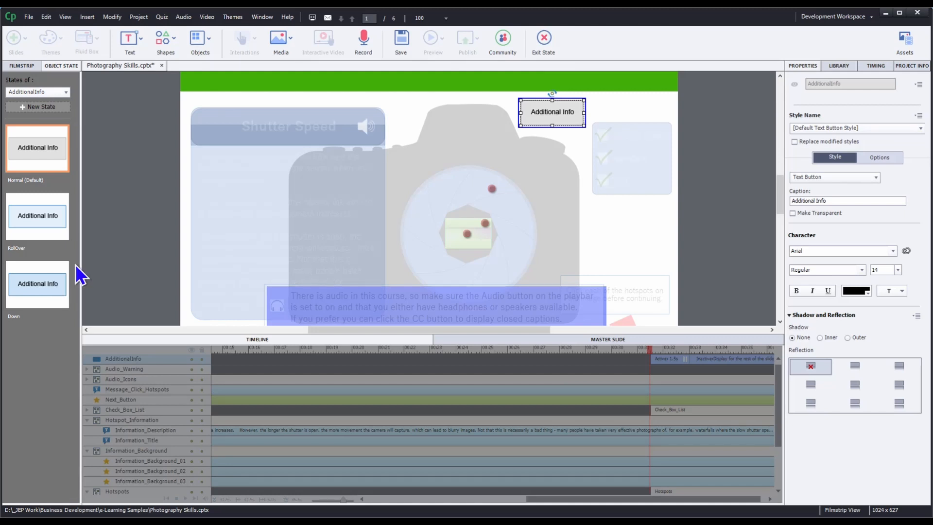
click(544, 39)
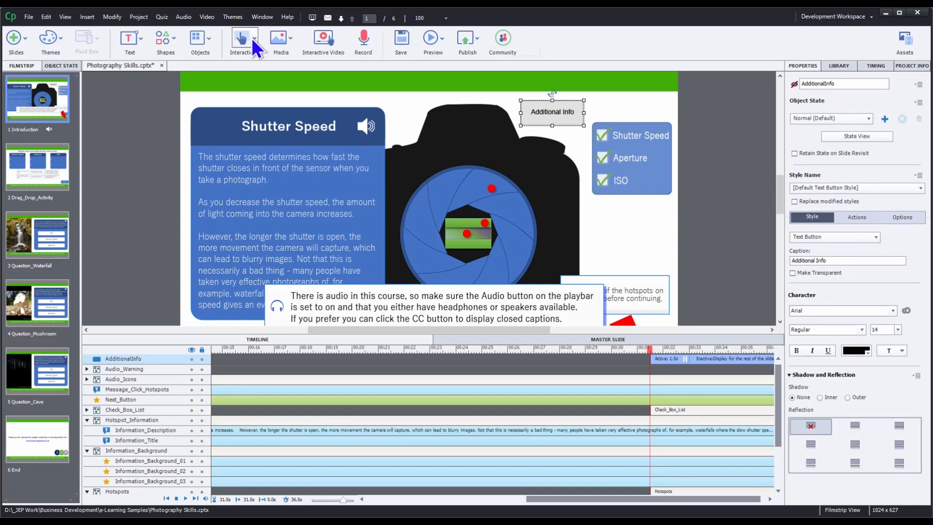
- Open the existing advanced action Show_ShutterSpeed for editing
click(139, 17)
click(145, 29)
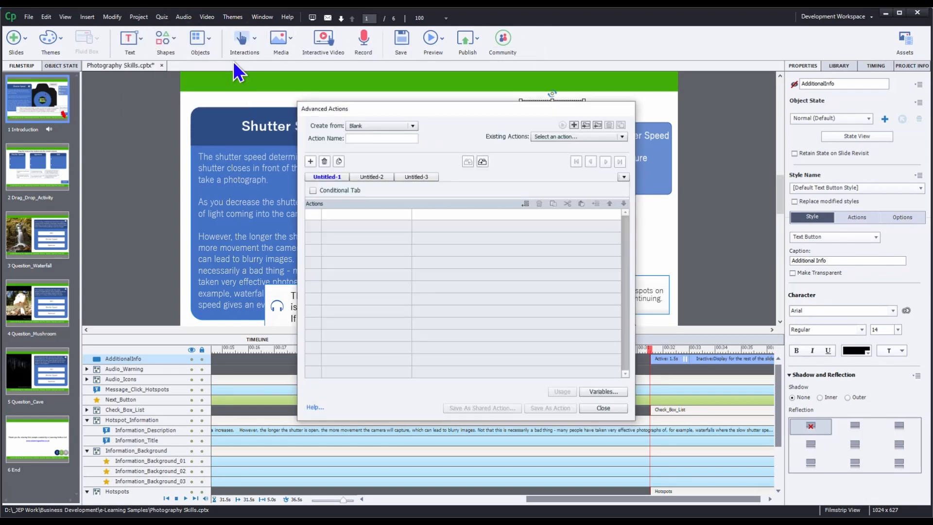
click(623, 137)
click(613, 177)
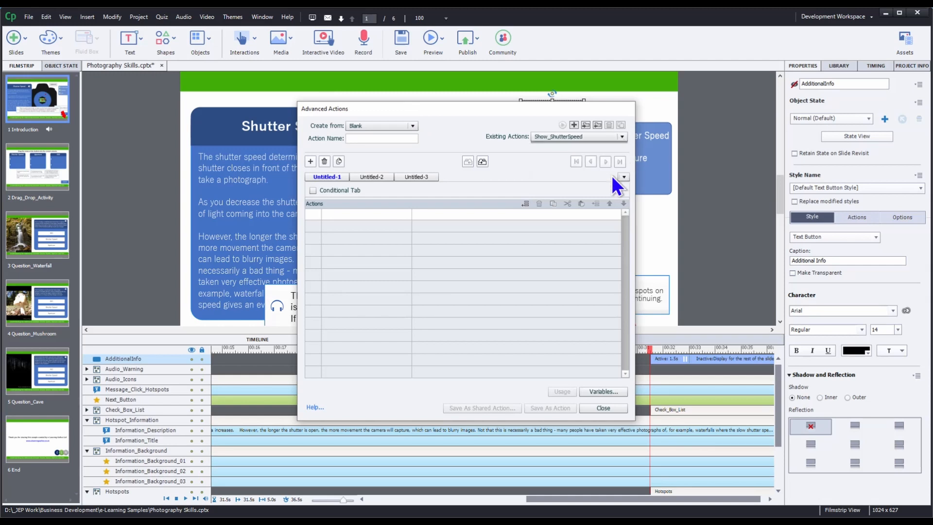
- Add a Show AdditionalInfo action at the end of Show_ShutterSpeed, update the advanced action and close the dialog
click(525, 203)
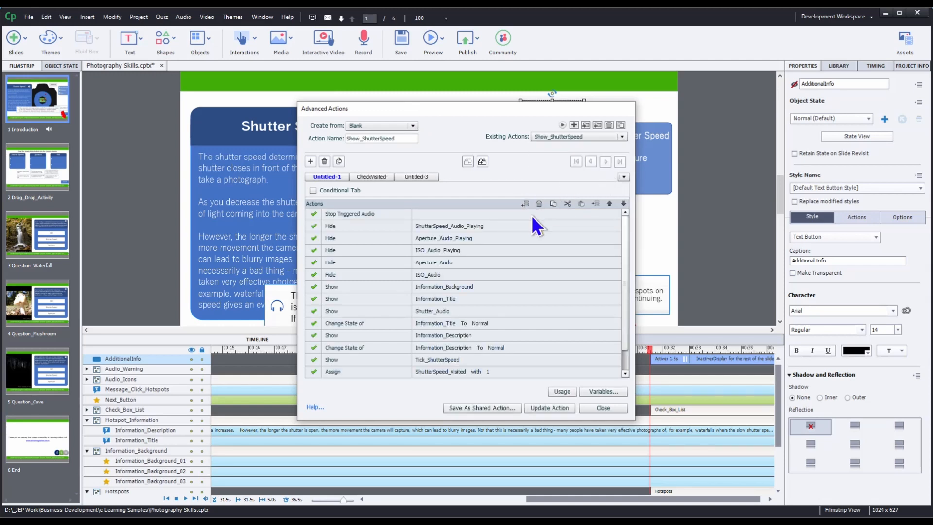
scroll(623, 359, down, 2)
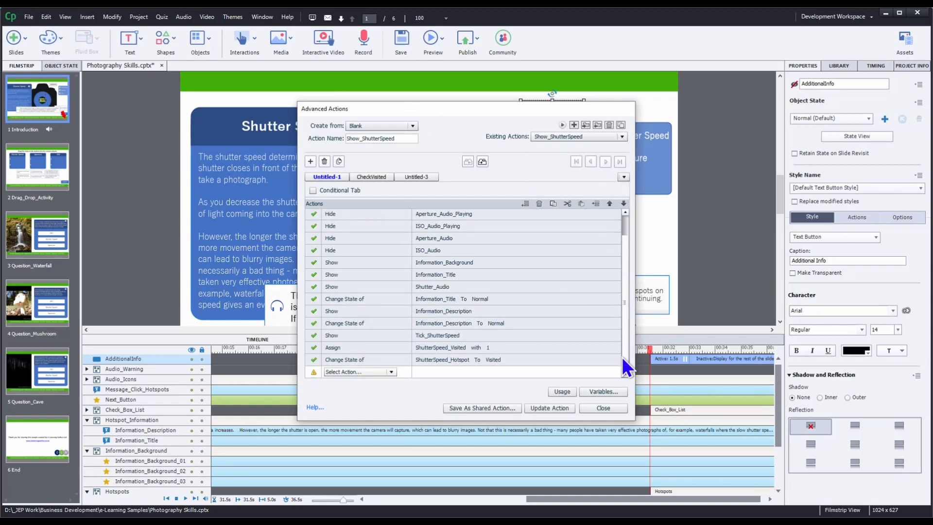
click(391, 372)
scroll(392, 363, down, 4)
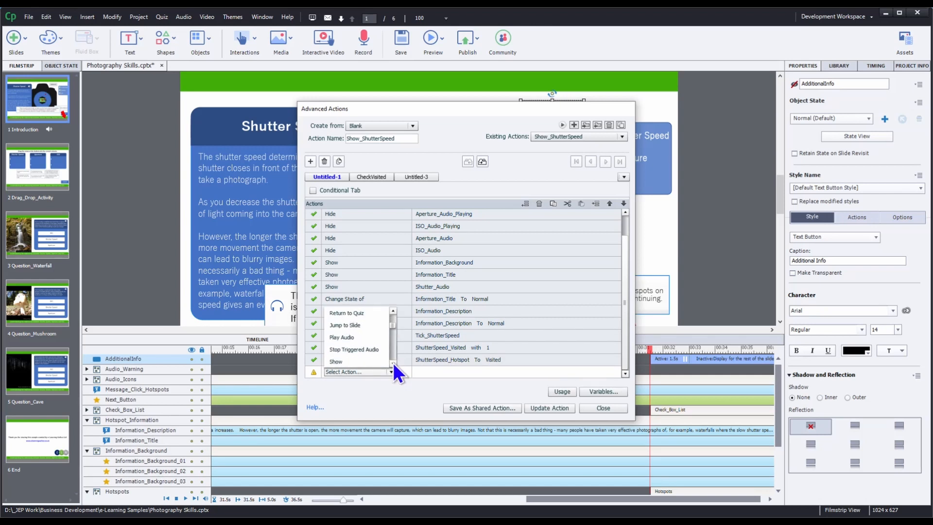
click(380, 359)
click(432, 322)
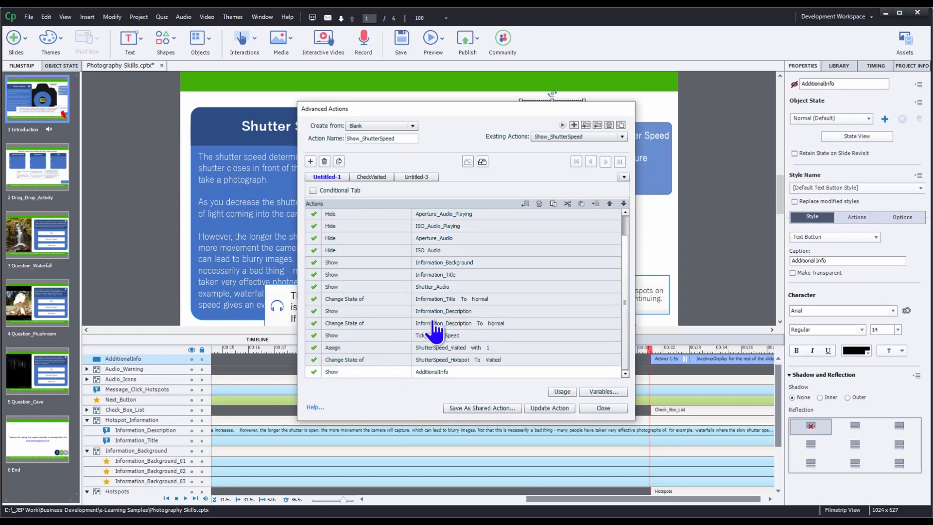
click(538, 407)
click(494, 279)
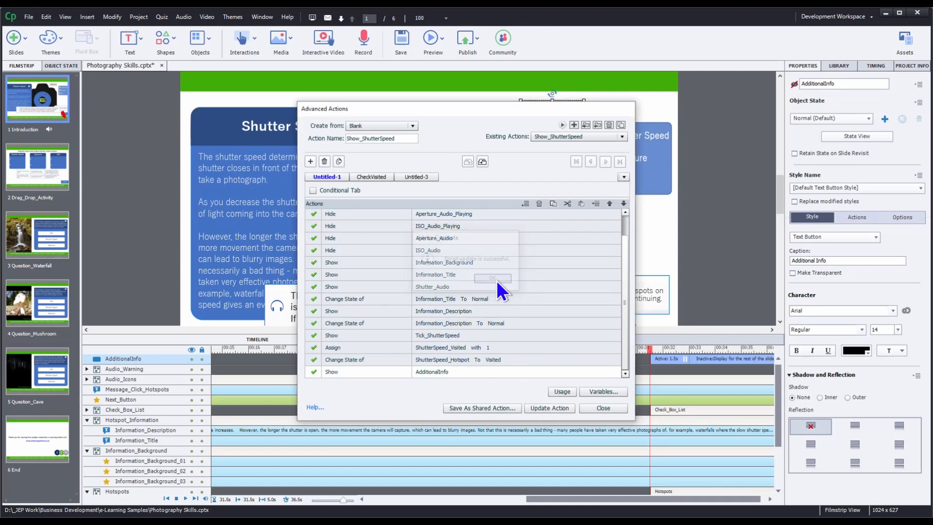
click(592, 412)
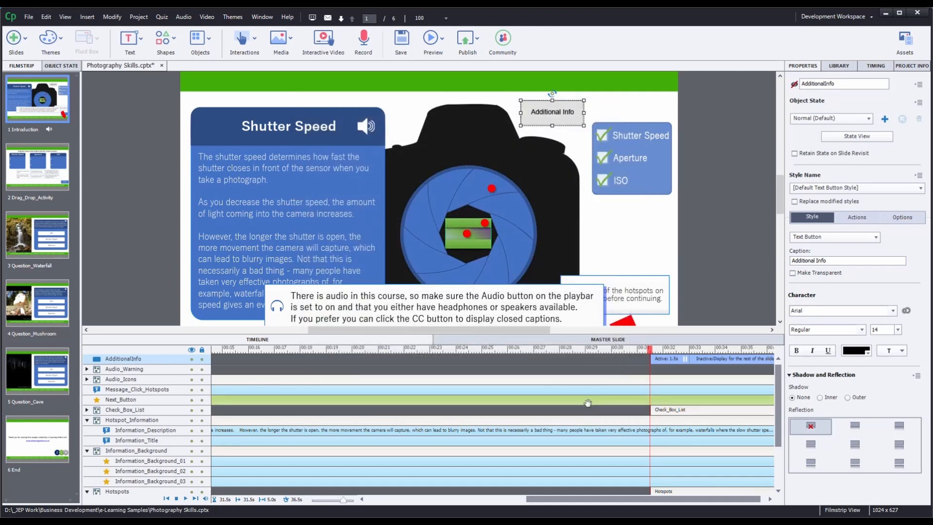
- Preview the project in the browser and test the Shutter Speed hotspot and the Additional Info button
click(435, 38)
click(439, 63)
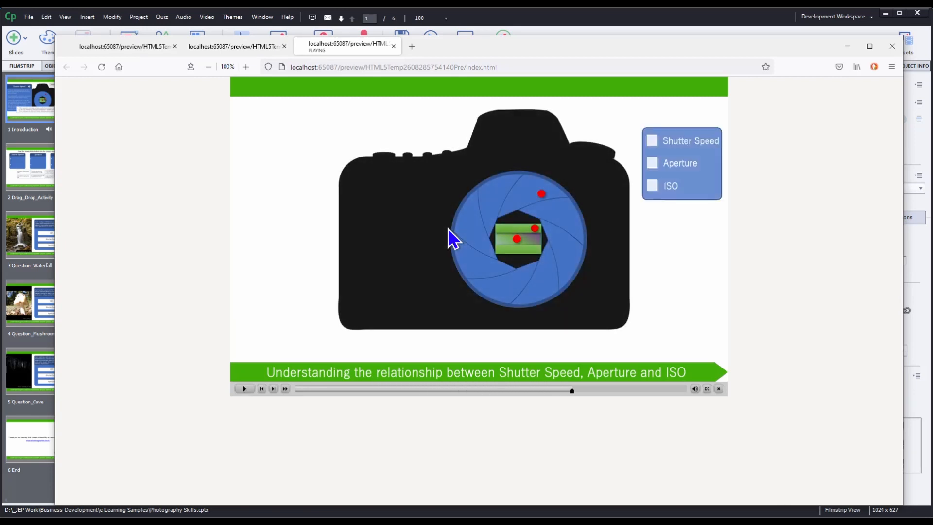
click(536, 229)
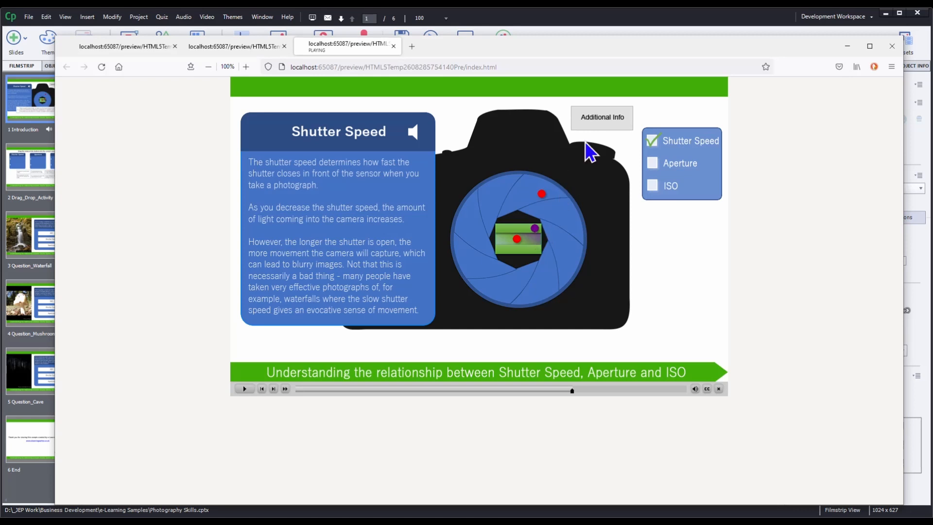
click(602, 116)
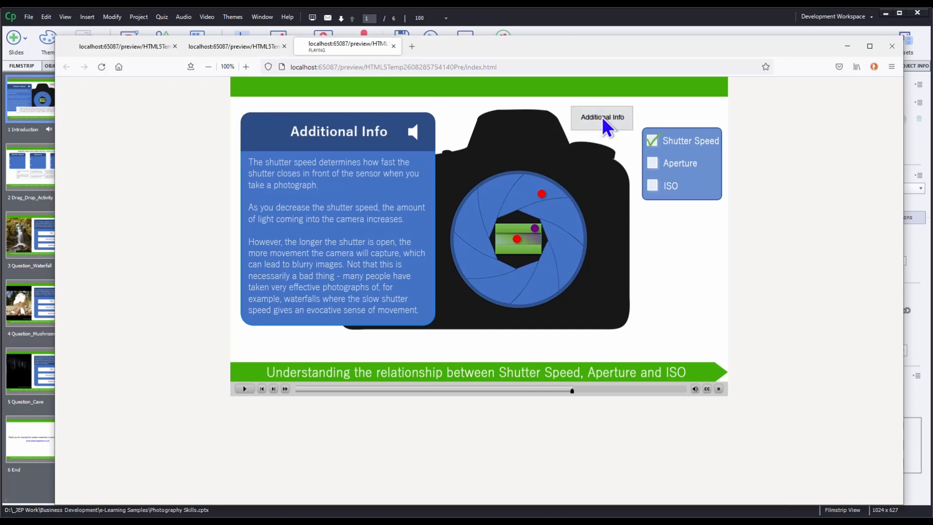